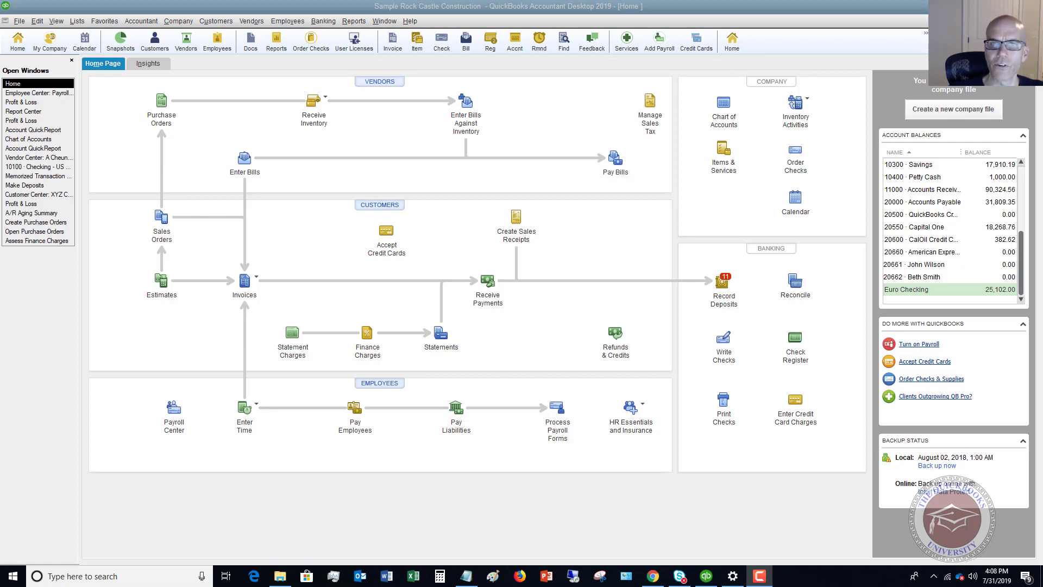
# Open the Payroll Center's Pay Liabilities list and uncheck the Federal 941/944/943 liability
pyautogui.moveTo(58, 412); pyautogui.dragTo(59, 498)
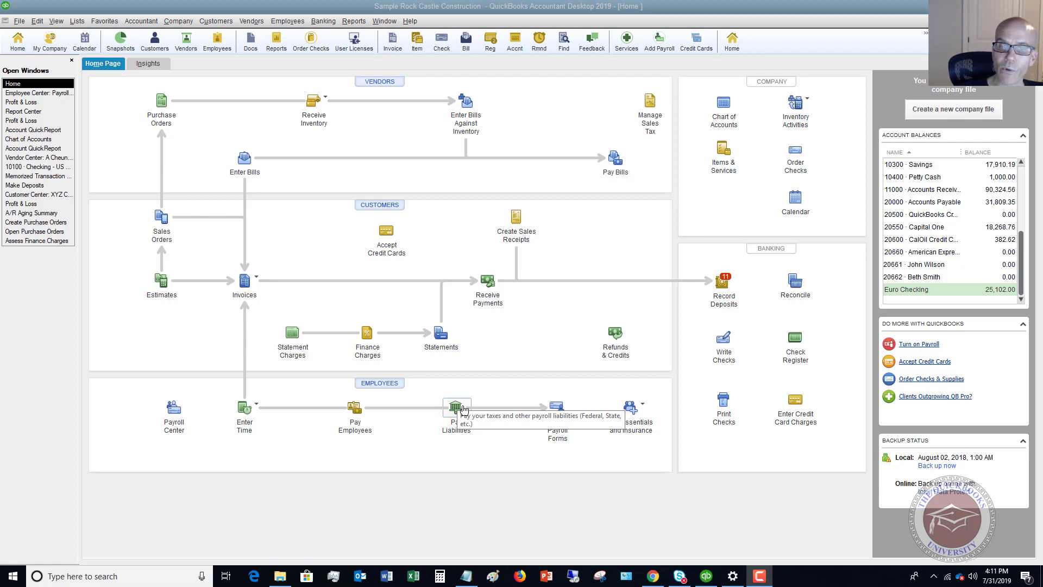
pyautogui.click(456, 410)
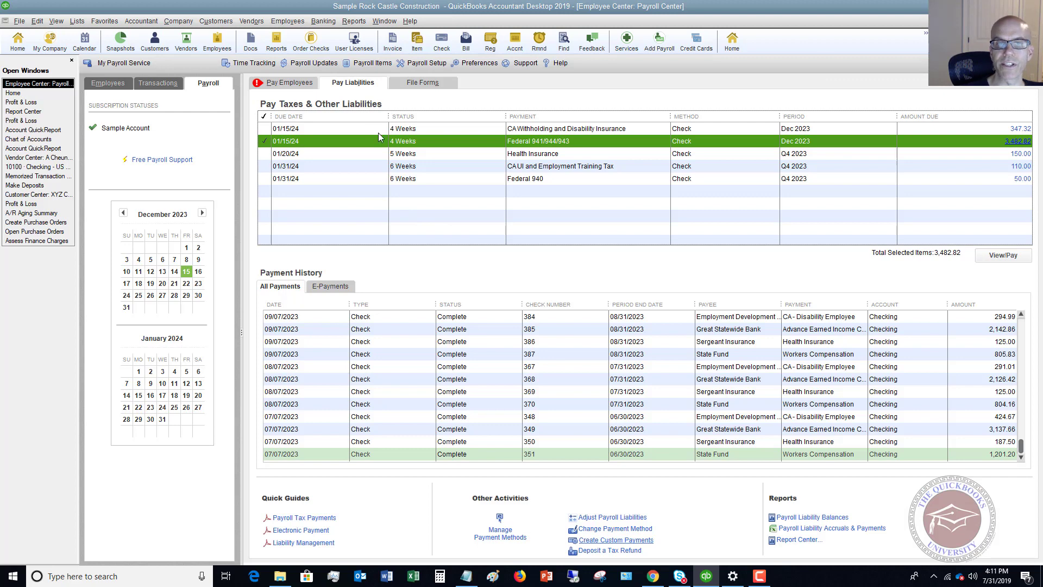
pyautogui.click(265, 141)
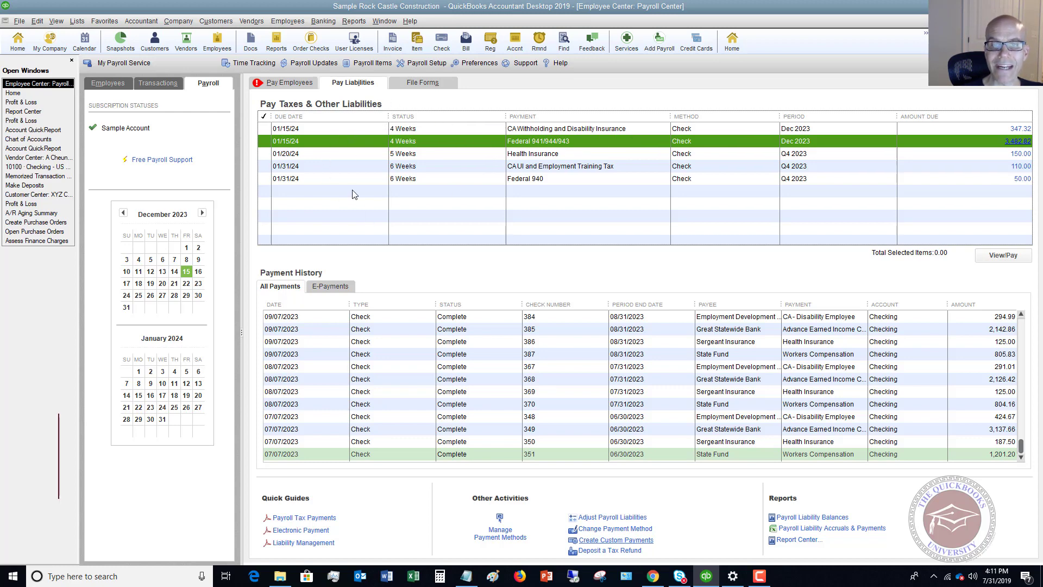
pyautogui.click(1014, 142)
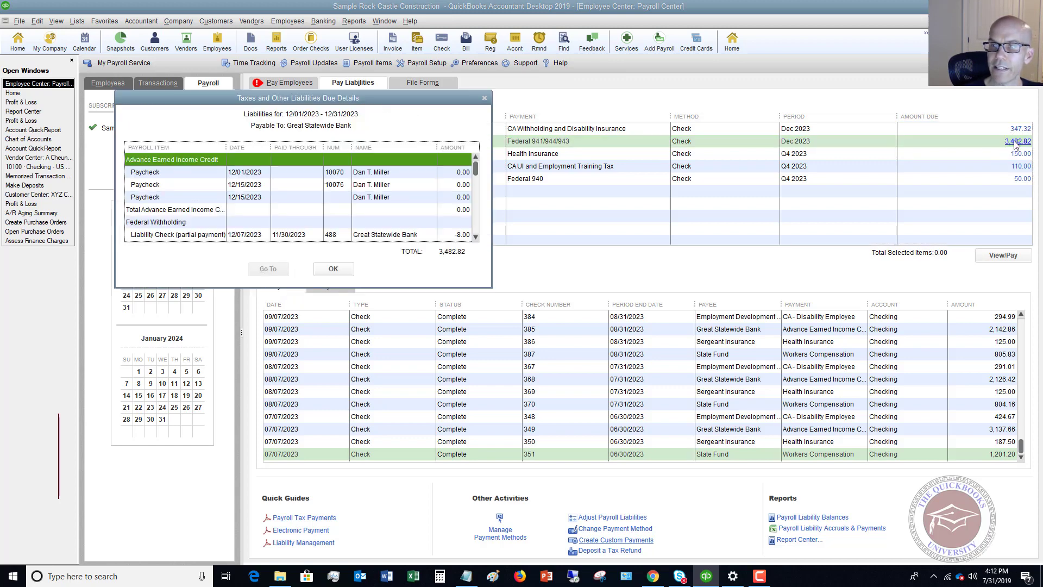
pyautogui.click(476, 239)
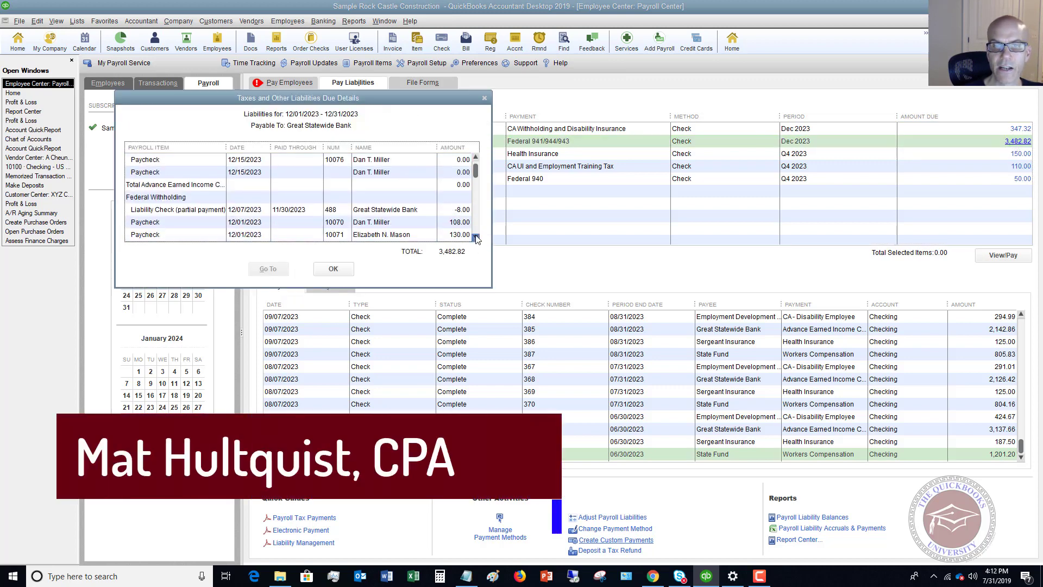
pyautogui.click(476, 239)
pyautogui.click(475, 239)
pyautogui.click(476, 239)
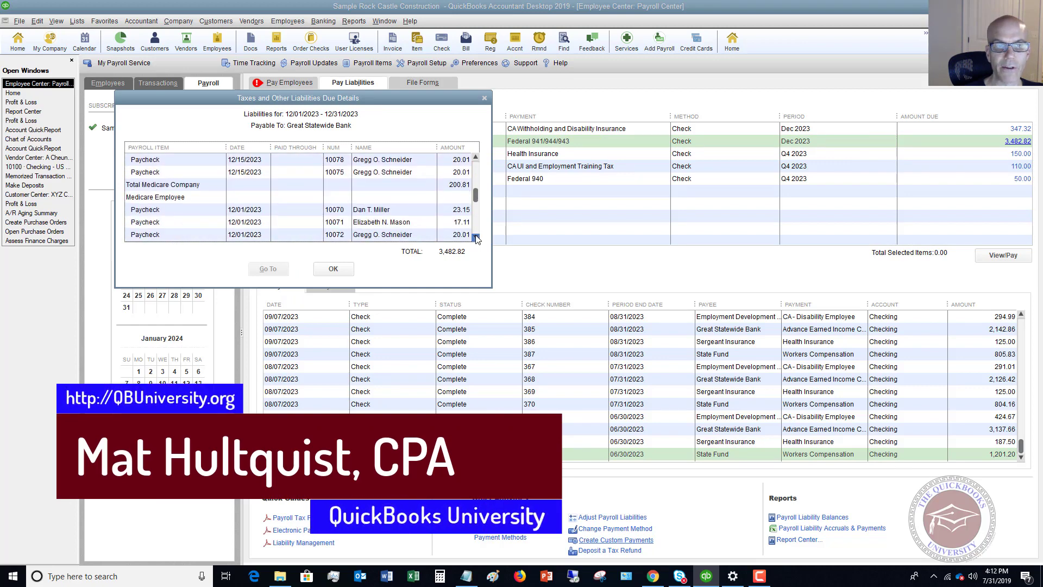
pyautogui.click(475, 239)
pyautogui.click(476, 239)
pyautogui.click(476, 239)
pyautogui.scroll(-3, 476, 239)
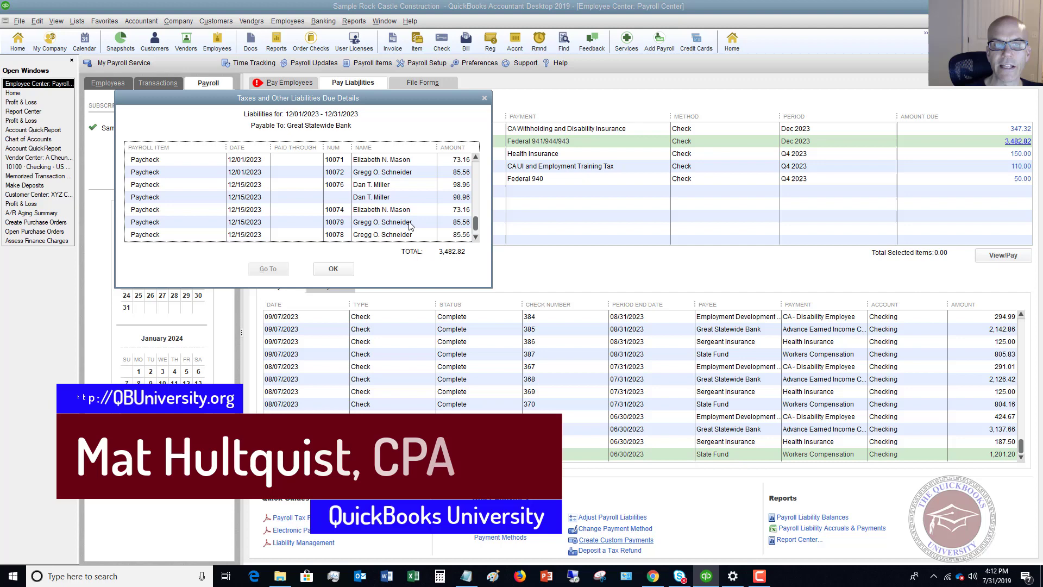
pyautogui.scroll(4, 400, 208)
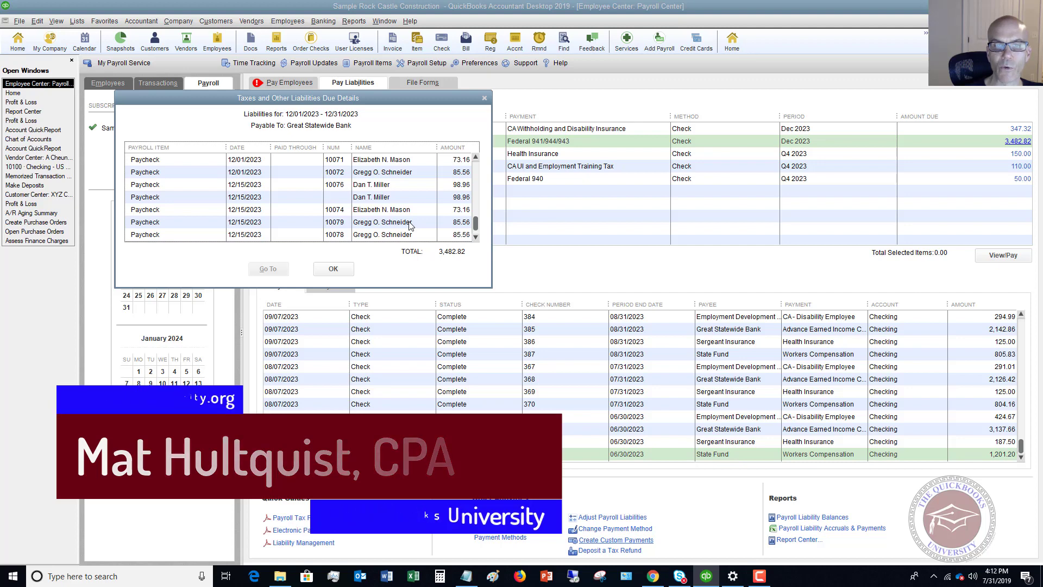
pyautogui.click(337, 269)
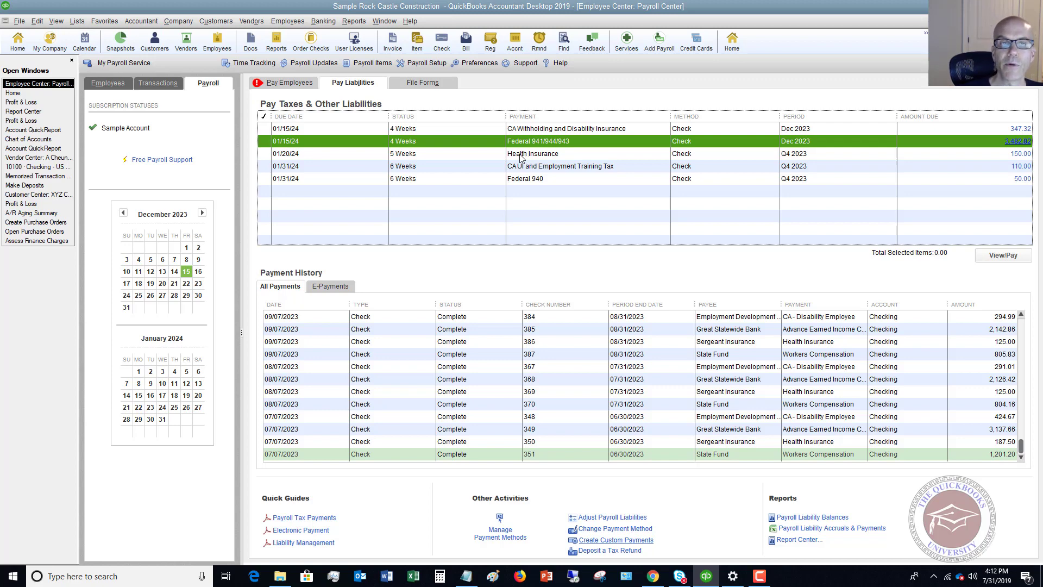
# Select Federal 941/944/943 and open its 3,482.82 liability payment from 10100 · Checking
pyautogui.click(263, 140)
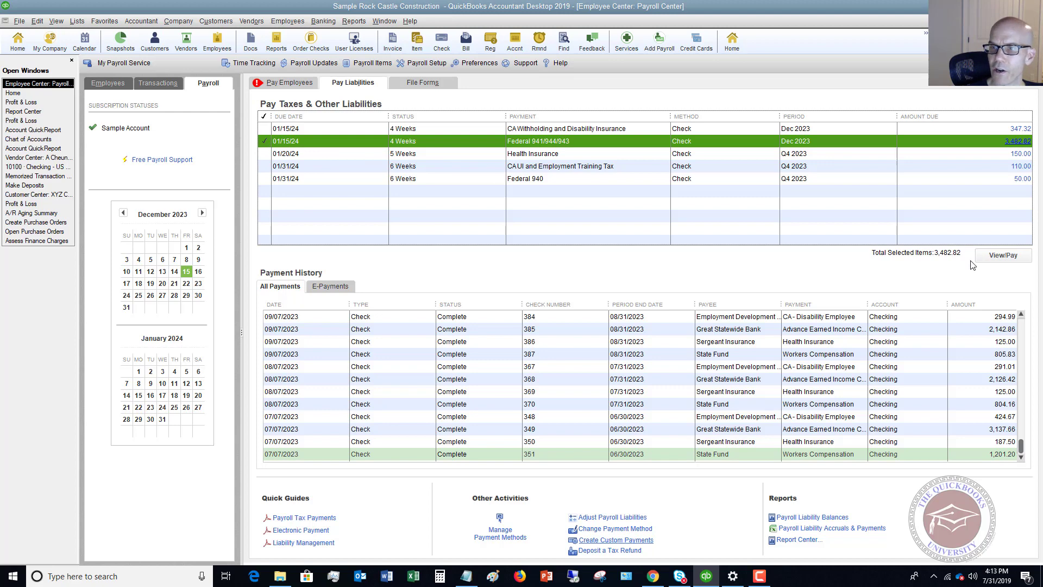
pyautogui.click(998, 256)
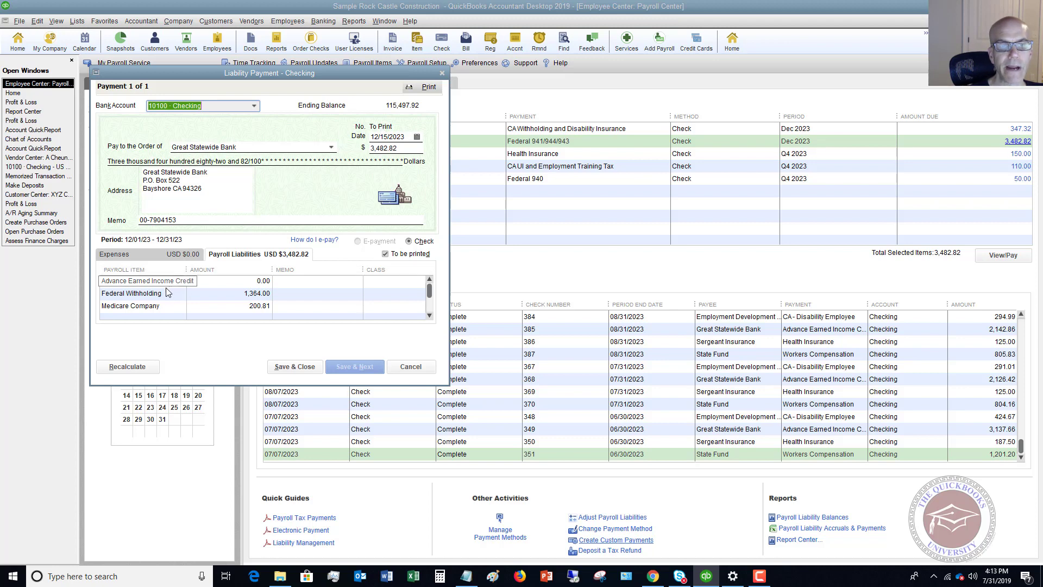
# Clear the To be printed option and replace check number 4436 with EFT
pyautogui.click(429, 316)
pyautogui.click(429, 316)
pyautogui.click(429, 316)
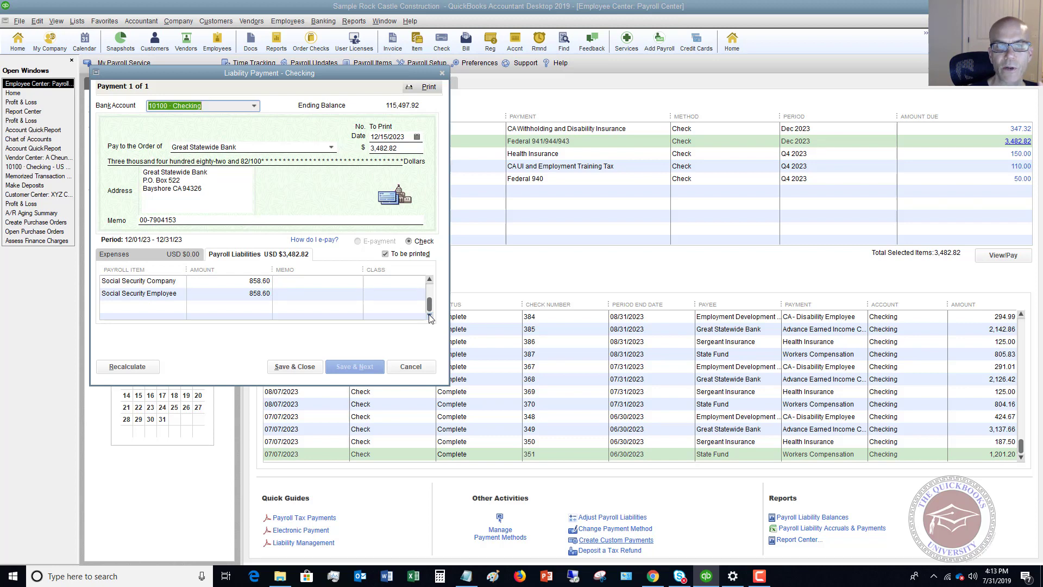
pyautogui.moveTo(429, 304); pyautogui.dragTo(428, 292)
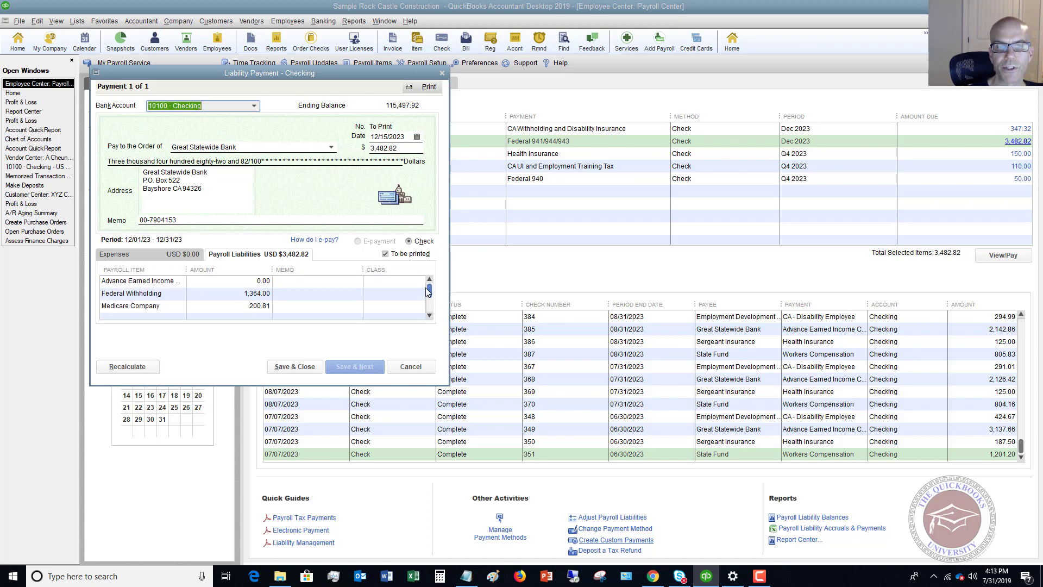
pyautogui.click(385, 255)
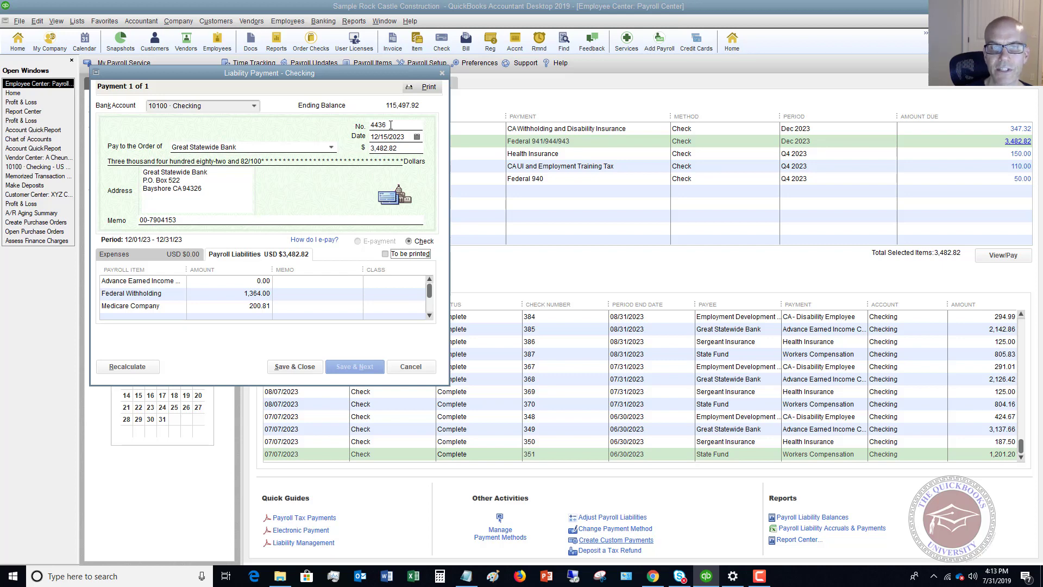
pyautogui.moveTo(391, 125); pyautogui.dragTo(353, 126)
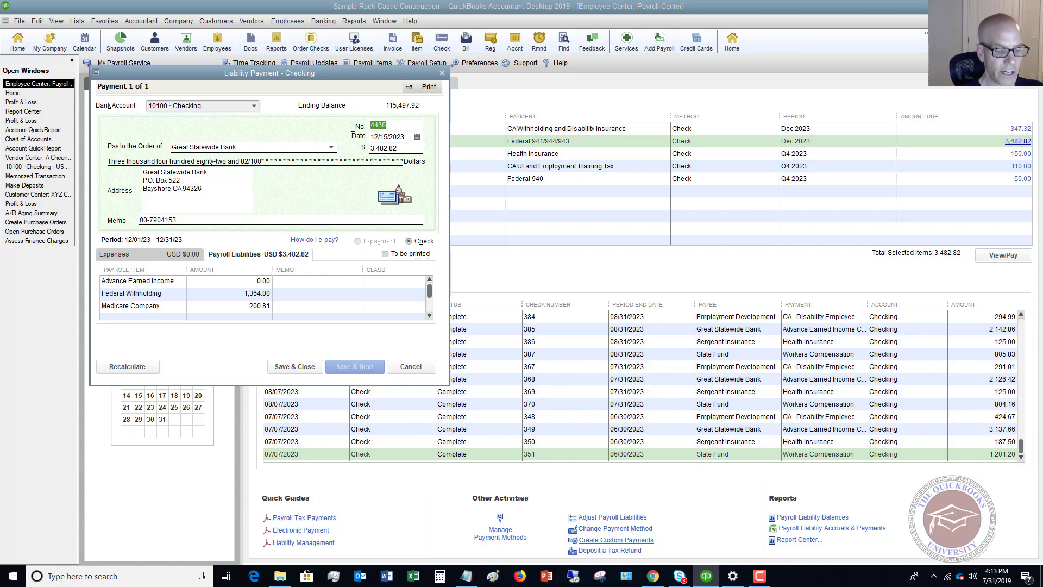
pyautogui.write('EFT')
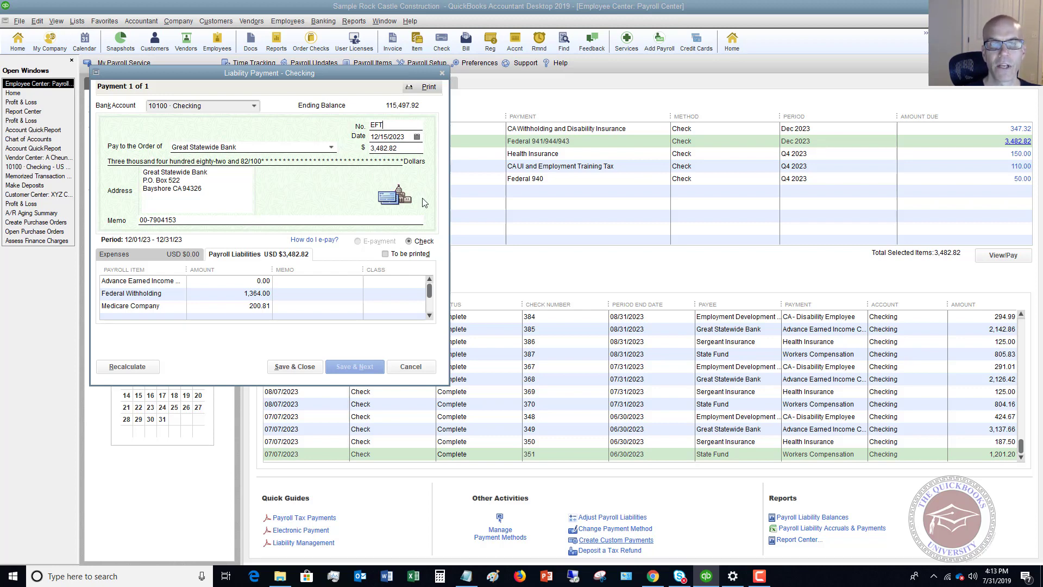
# Save the 3,482.82 EFT payment to Great Statewide Bank and dismiss the Payment Summary
pyautogui.click(294, 368)
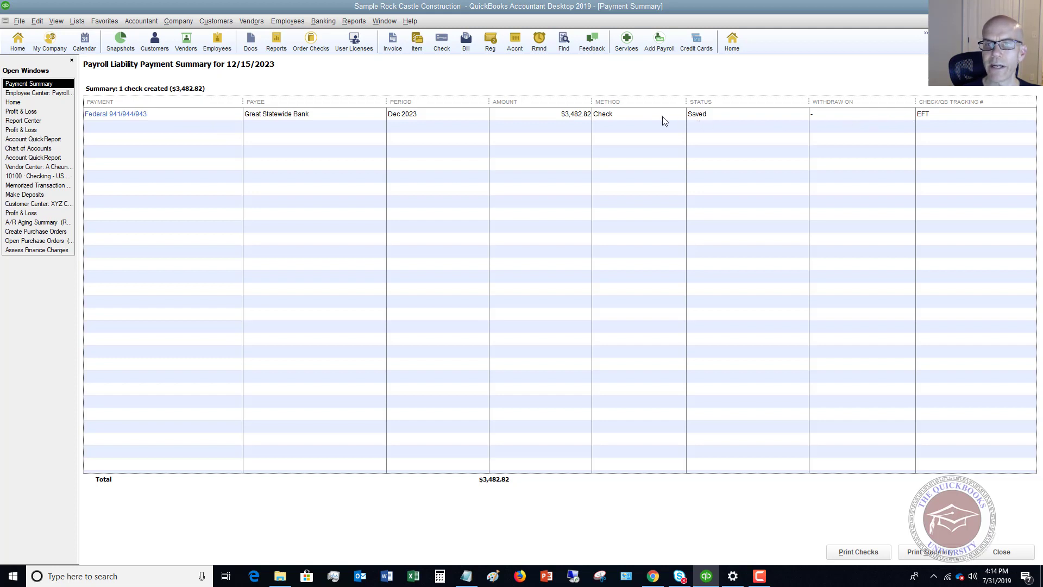
pyautogui.click(1000, 550)
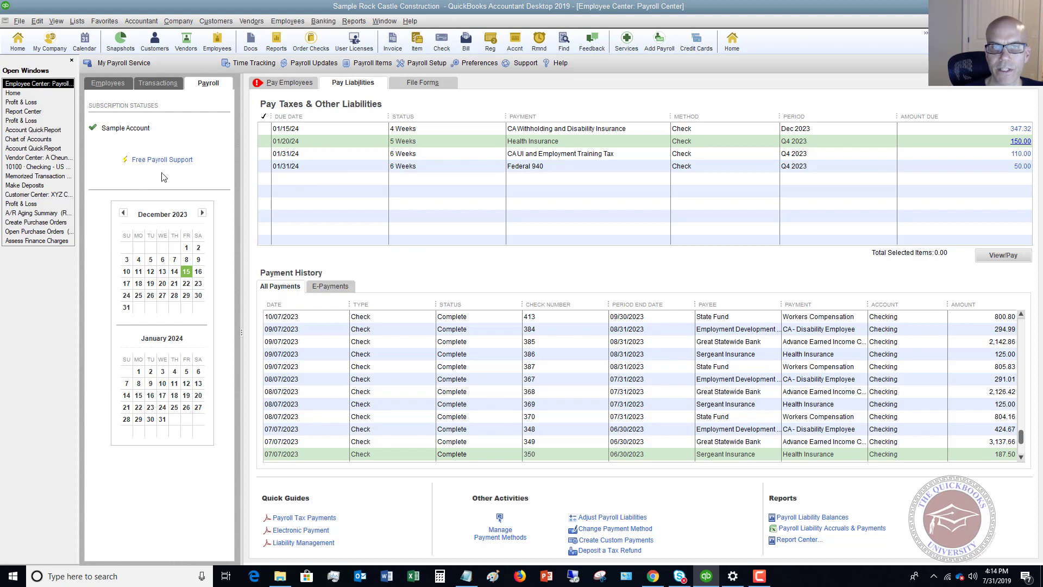
# Run the Balance Sheet Standard report and scroll to Payroll Liabilities totalling 1,921.63
pyautogui.click(353, 22)
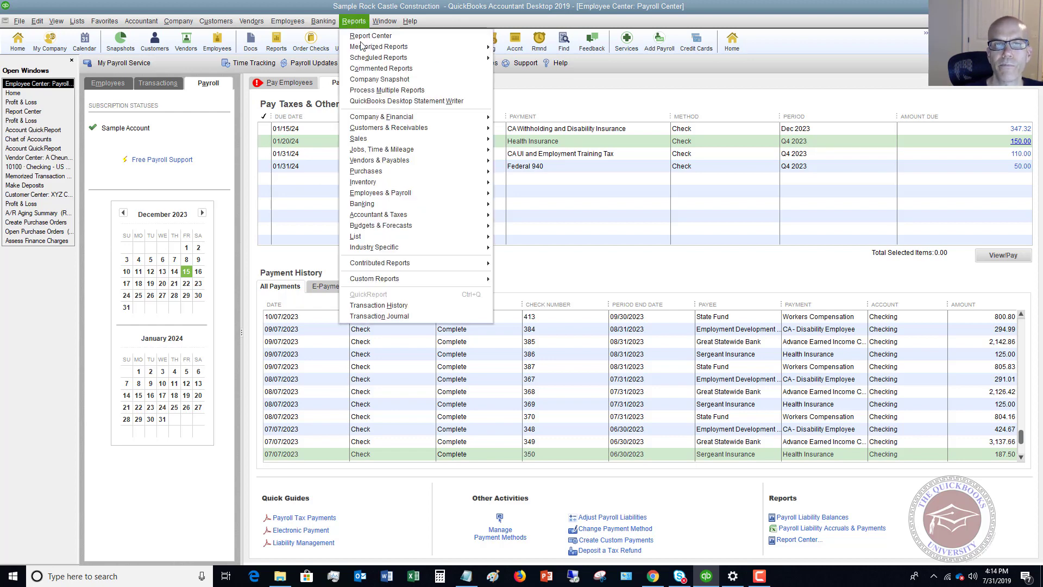
pyautogui.moveTo(392, 120)
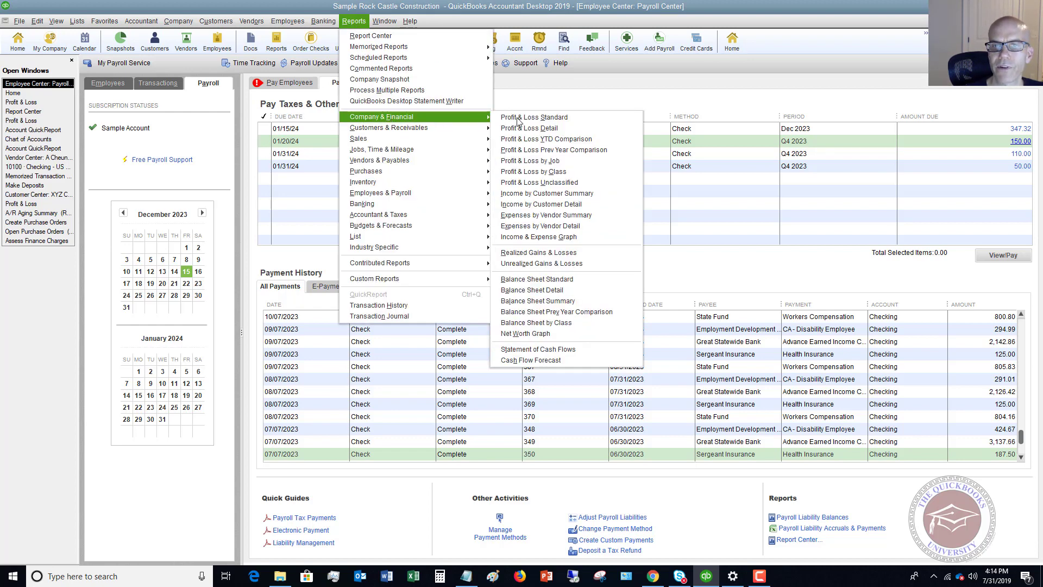
pyautogui.click(543, 279)
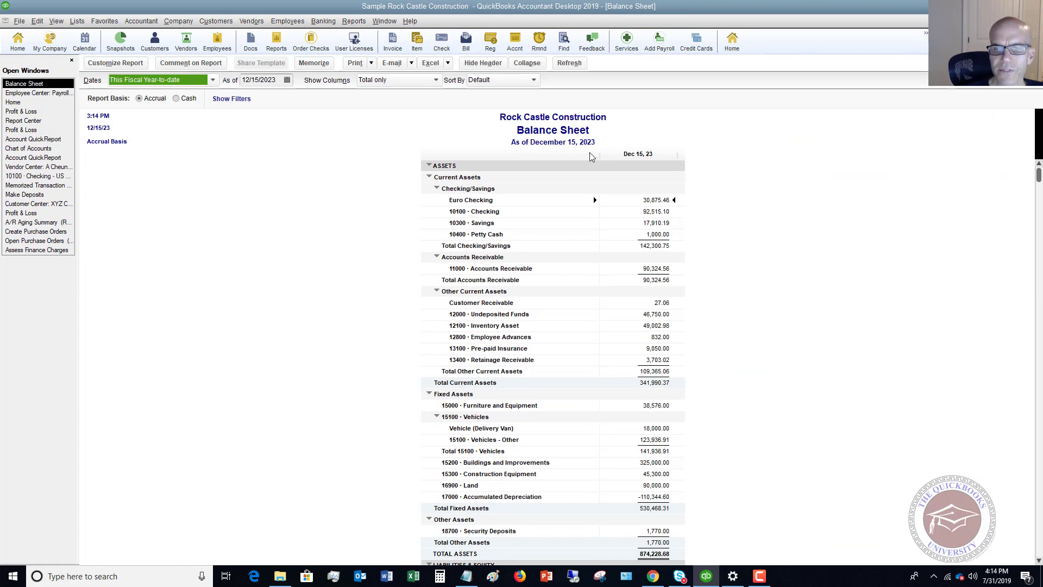
pyautogui.scroll(-10, 591, 161)
pyautogui.scroll(-1, 591, 161)
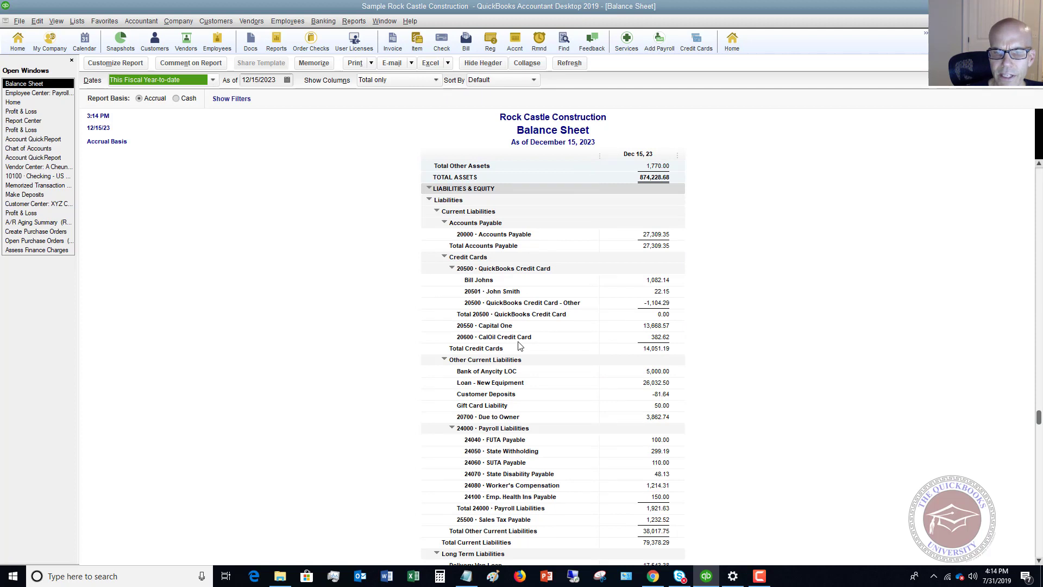
pyautogui.scroll(-2, 519, 345)
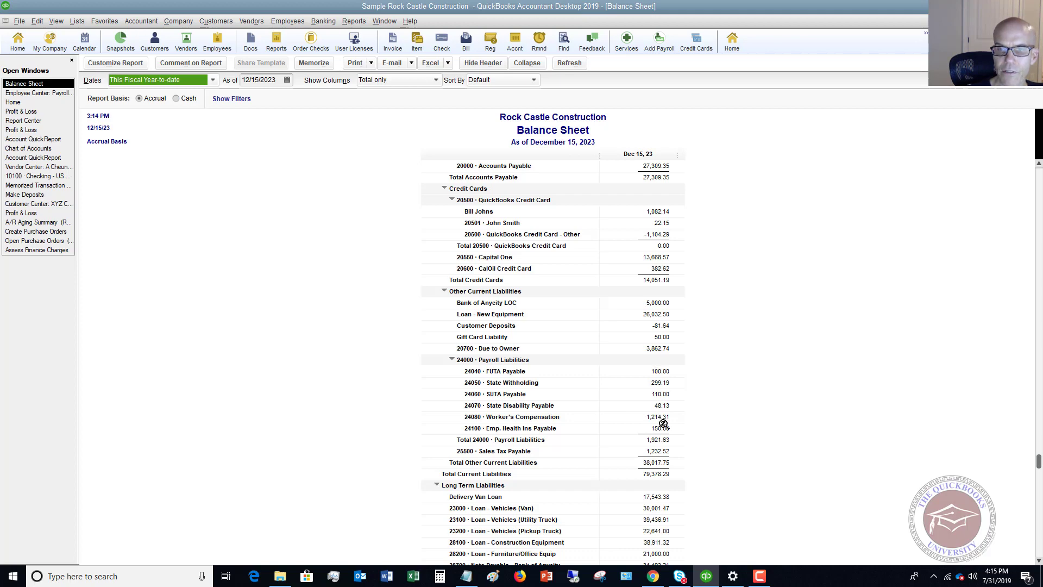
pyautogui.click(286, 80)
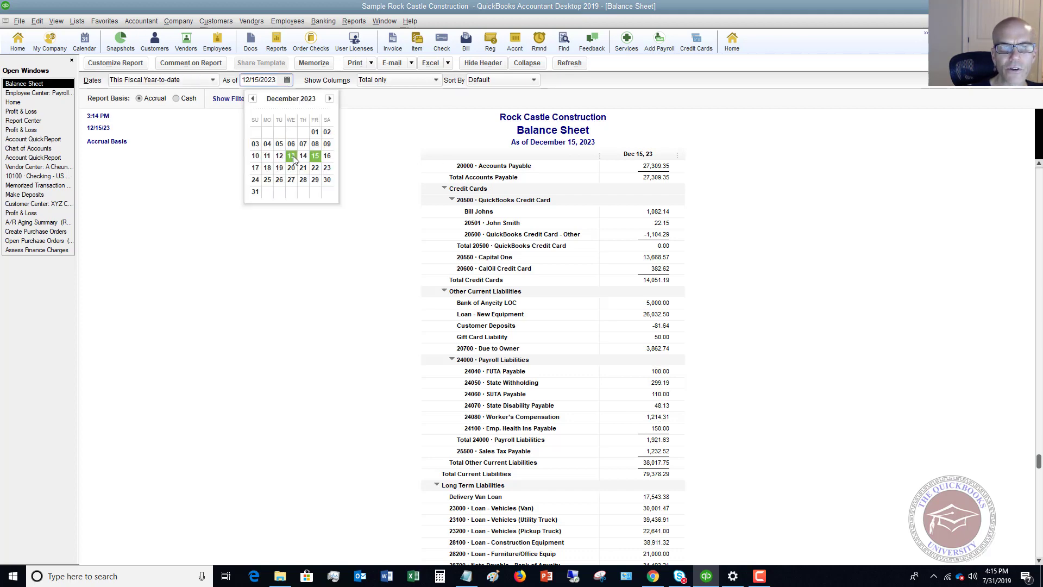
pyautogui.click(303, 155)
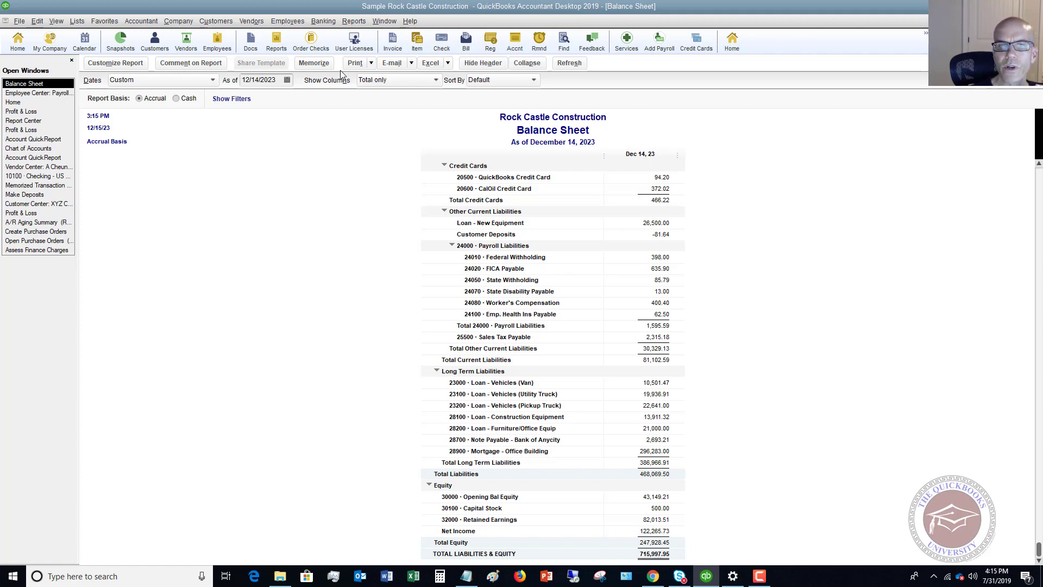
pyautogui.click(287, 80)
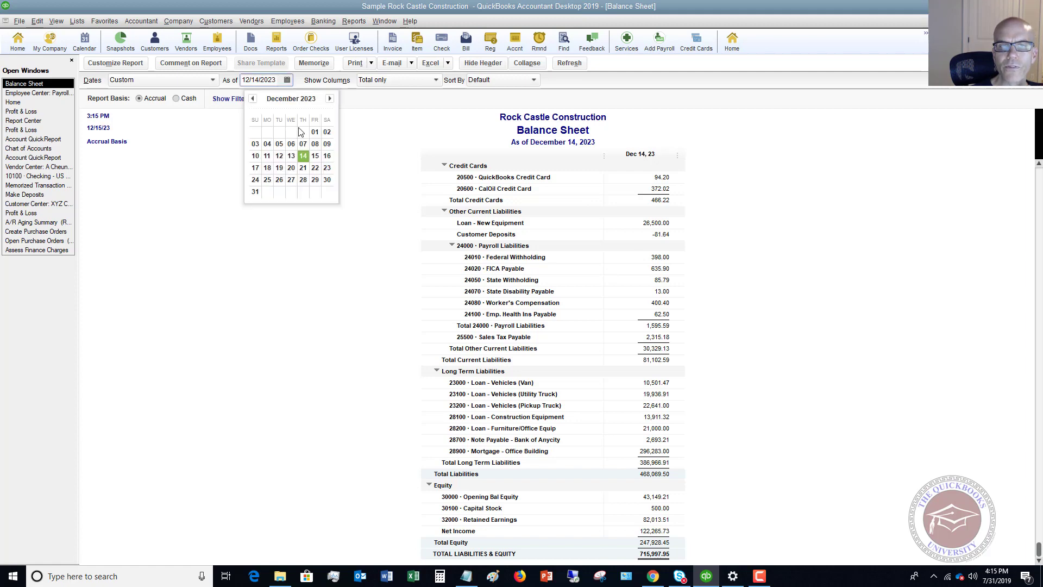
pyautogui.click(315, 156)
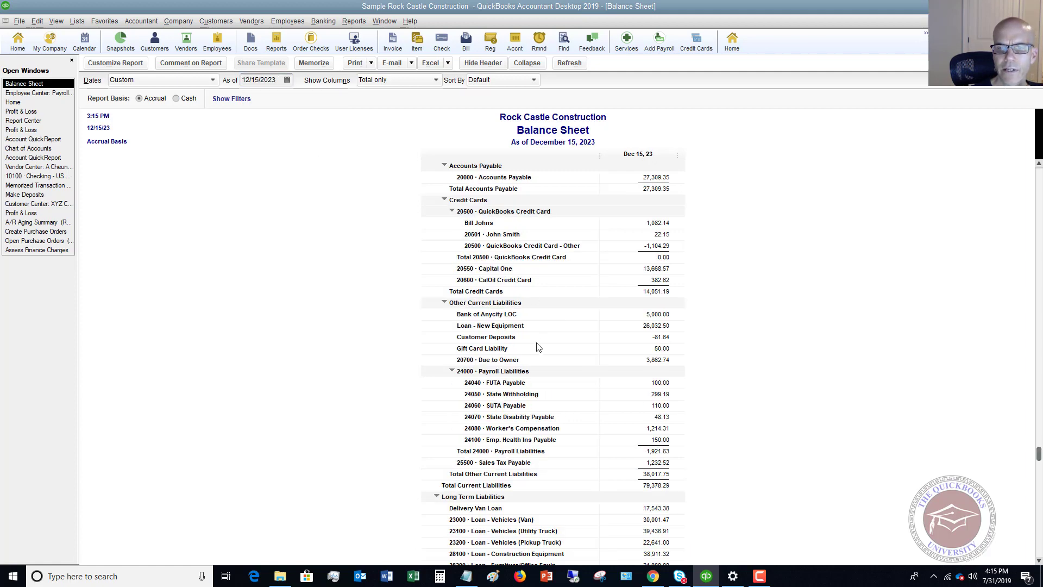
pyautogui.scroll(-1, 539, 347)
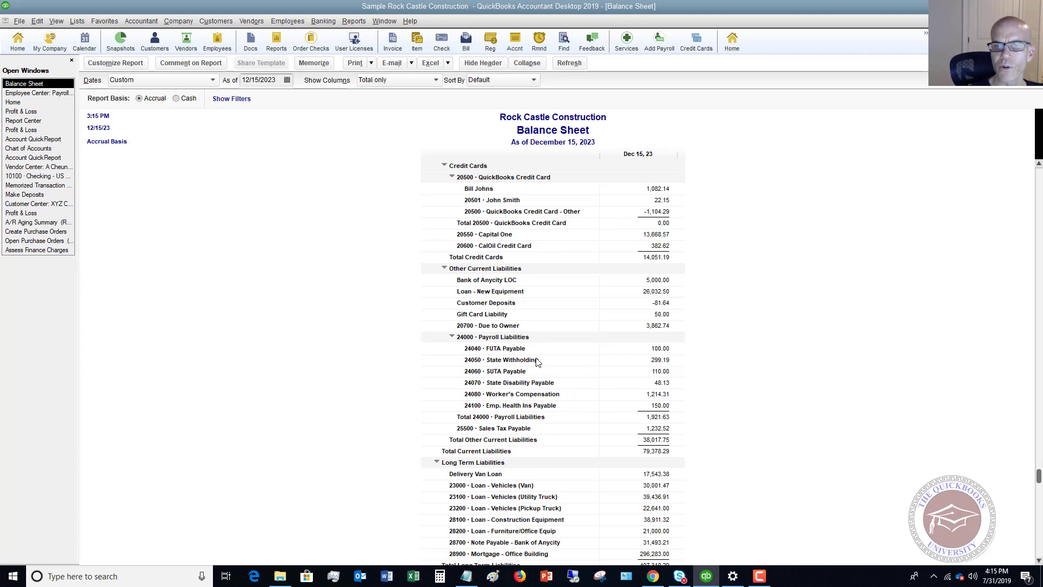